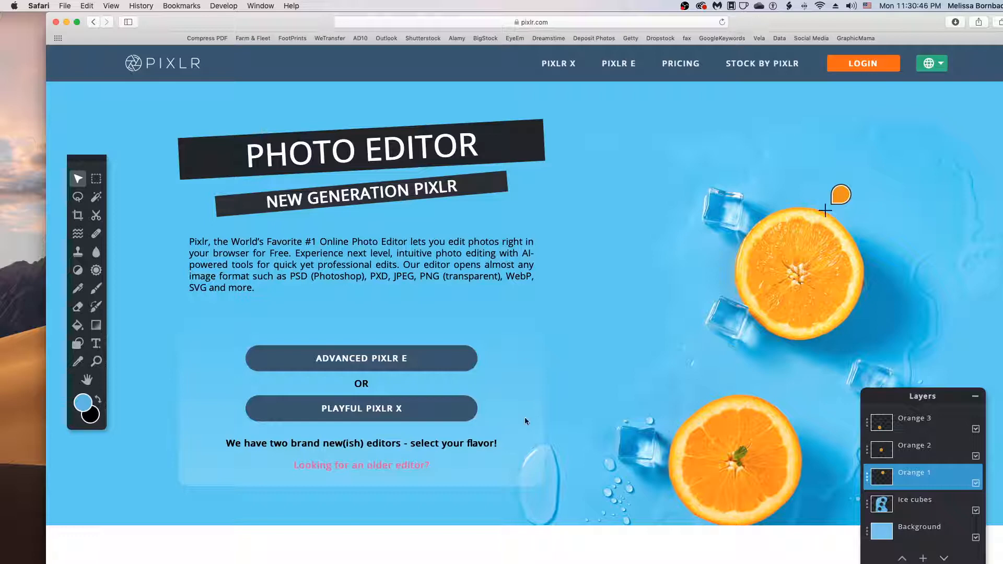
Step: Open BlackFrameBundle_WhiteBrick.jpg from the ArtMockups_JPG Backgrounds_2 folder in the playful Pixlr X editor, keeping its original size
left_click(412, 408)
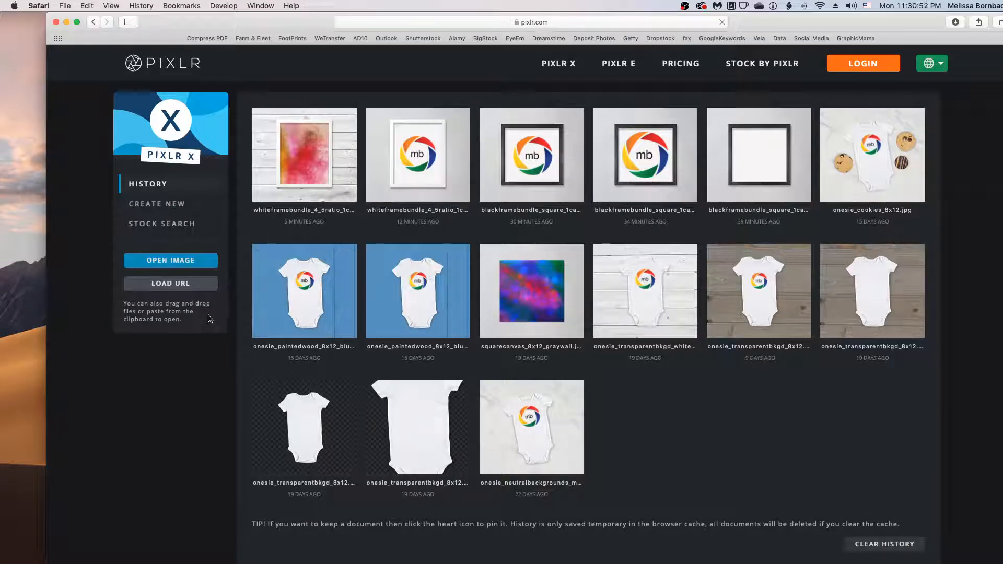
left_click(194, 261)
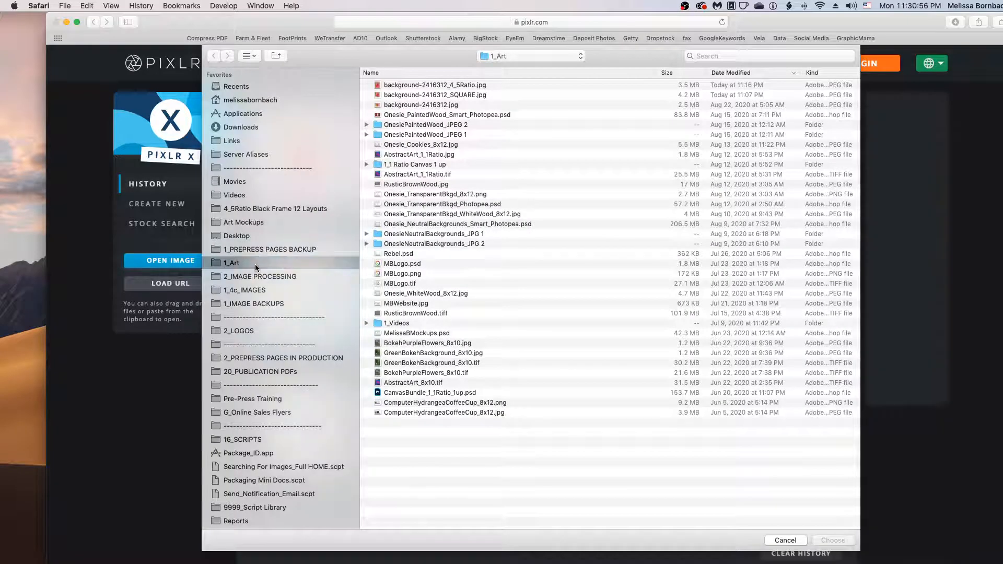
left_click(278, 208)
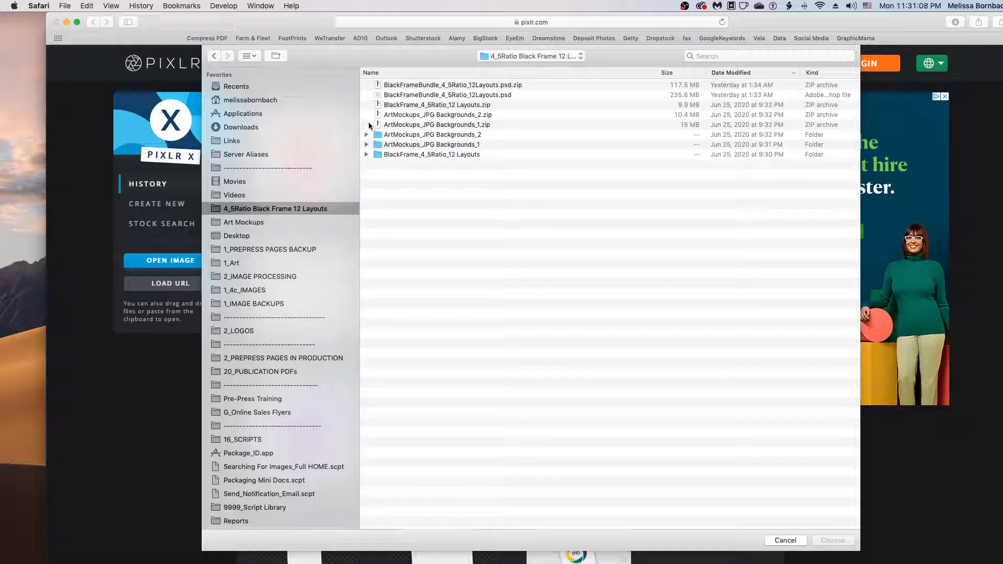
left_click(366, 144)
left_click(367, 134)
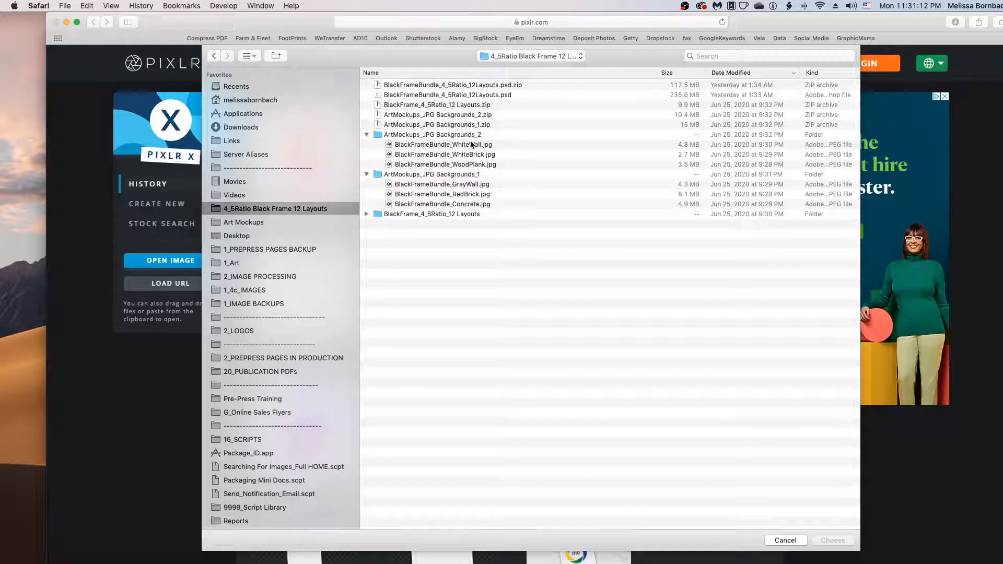
left_click(489, 156)
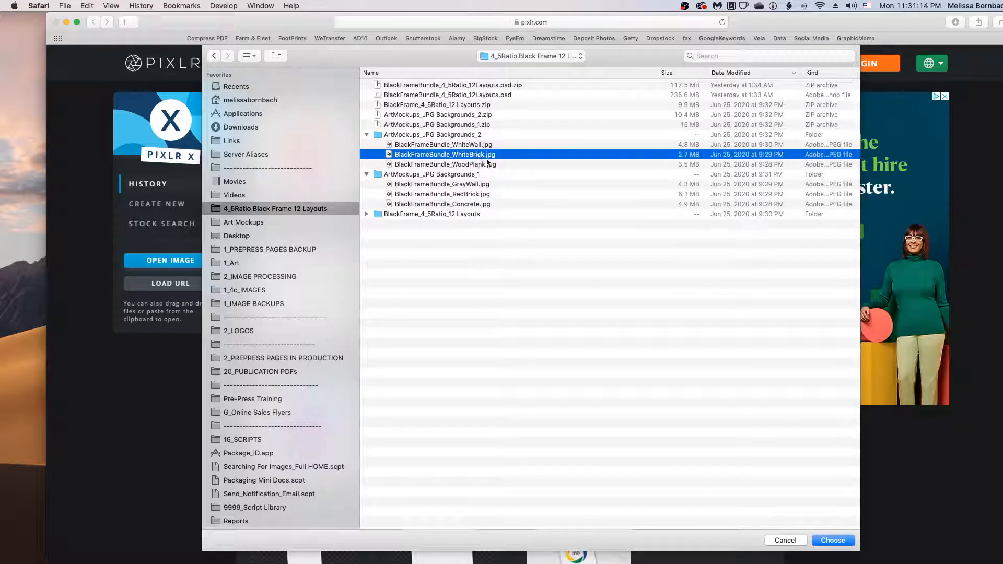
left_click(835, 541)
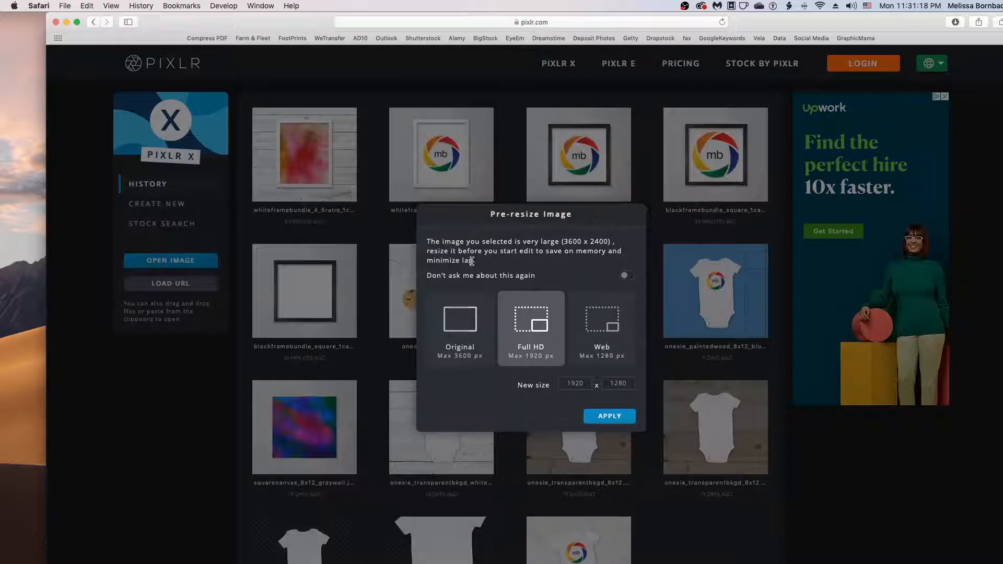
left_click(454, 313)
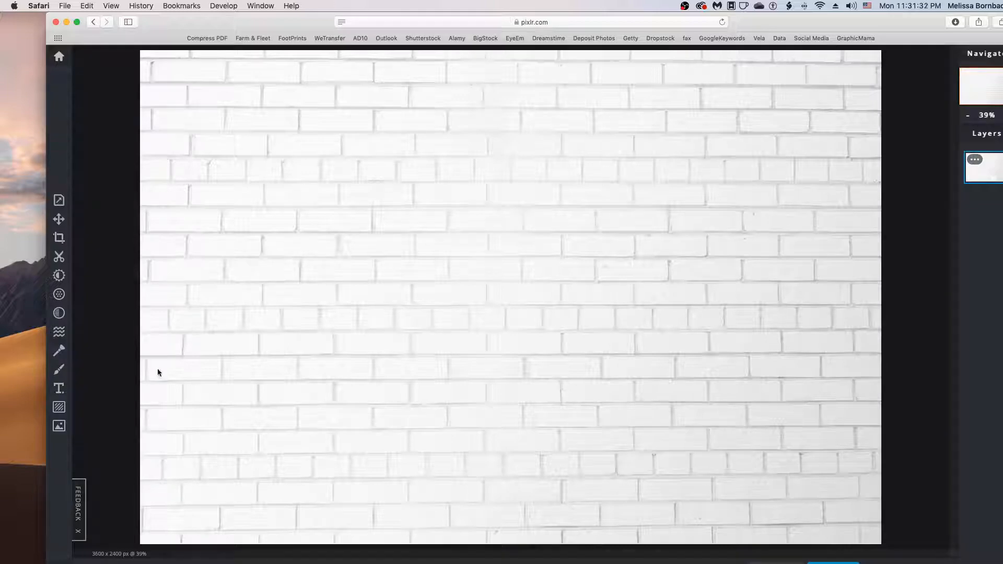
Step: Add BlackFrameBundle_4_5Ratio_1upPortrait.png from the BlackFrame_4_5Ratio_12 Layouts folder as a layer in the current document
left_click(58, 428)
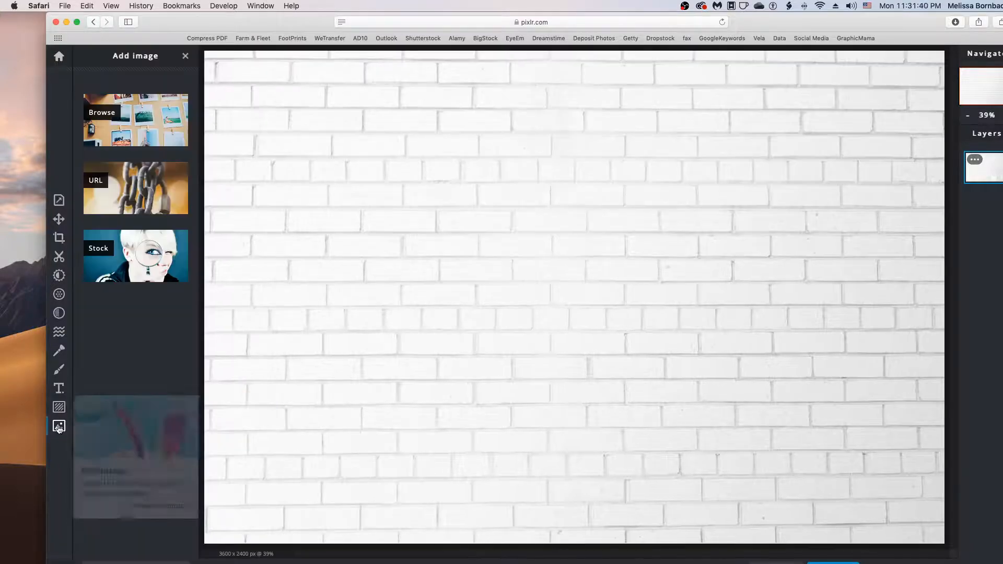
left_click(149, 113)
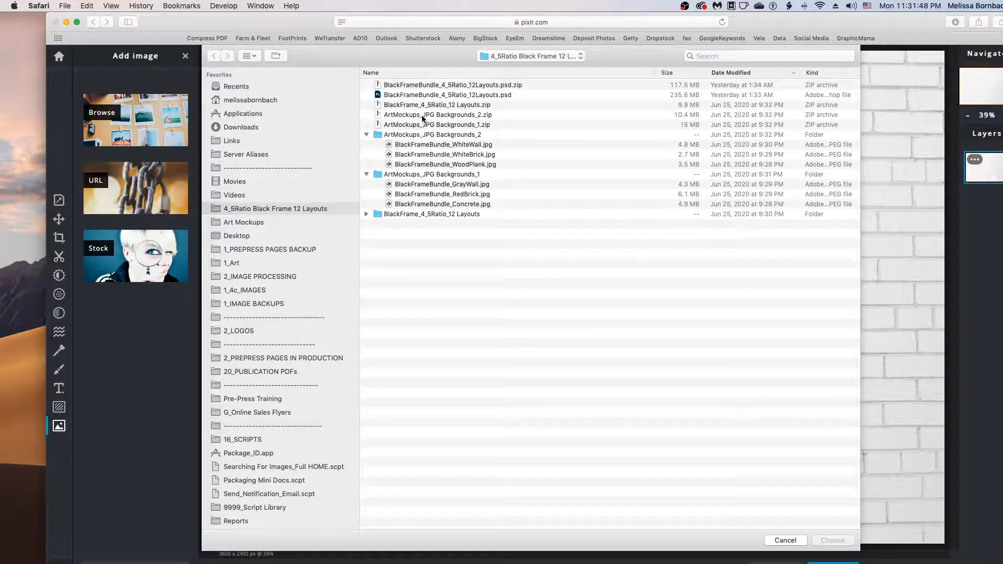
left_click(365, 215)
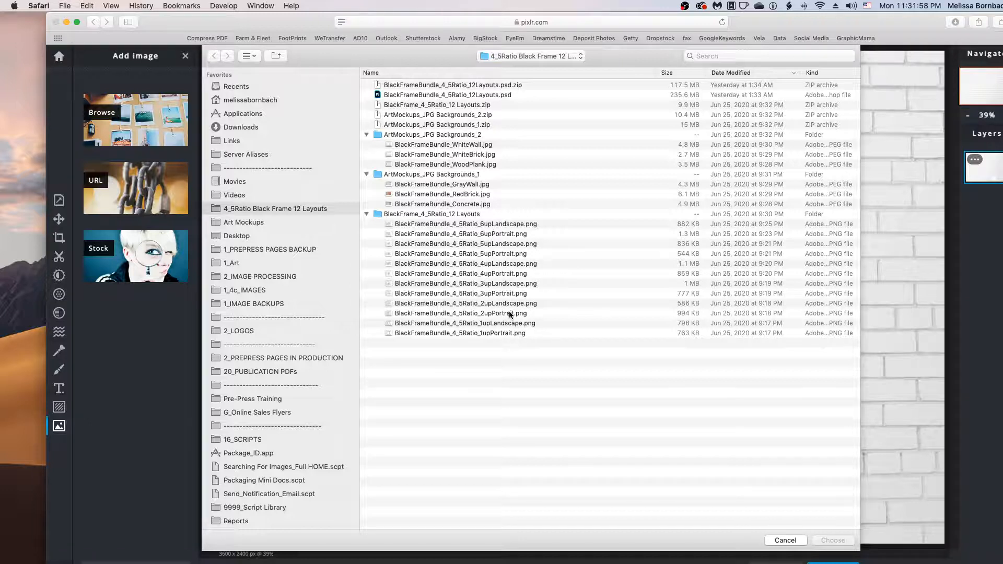
left_click(497, 333)
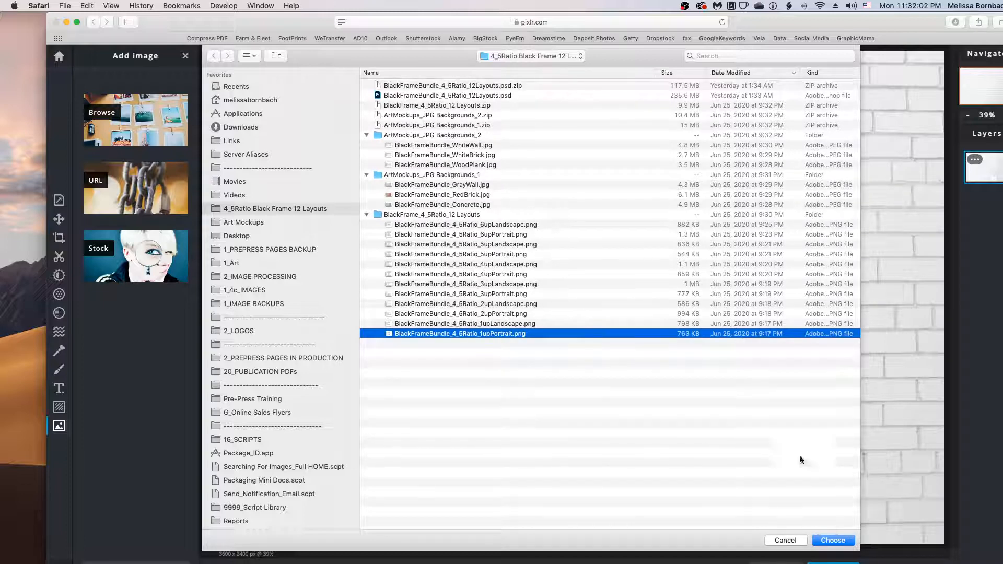
left_click(836, 540)
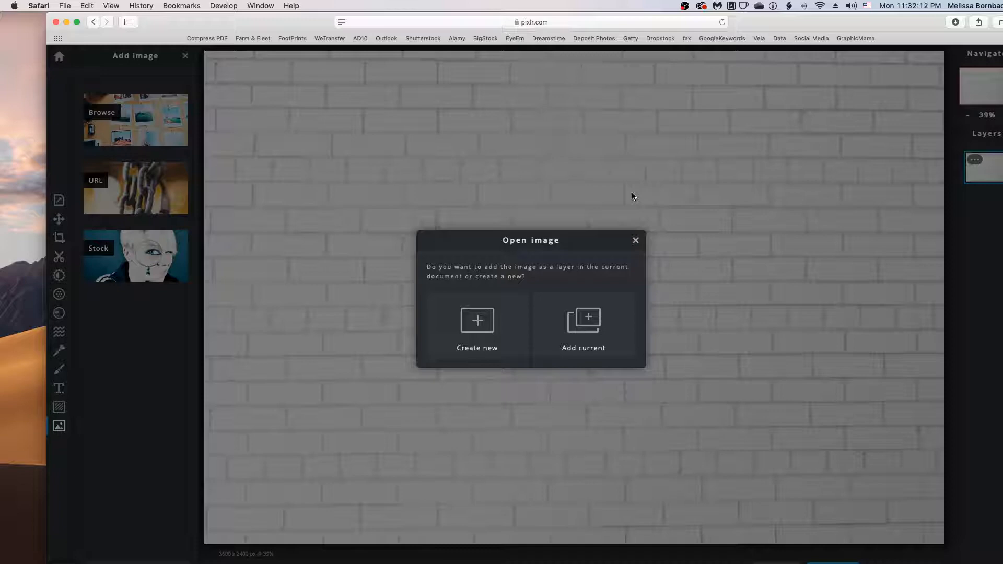
left_click(575, 317)
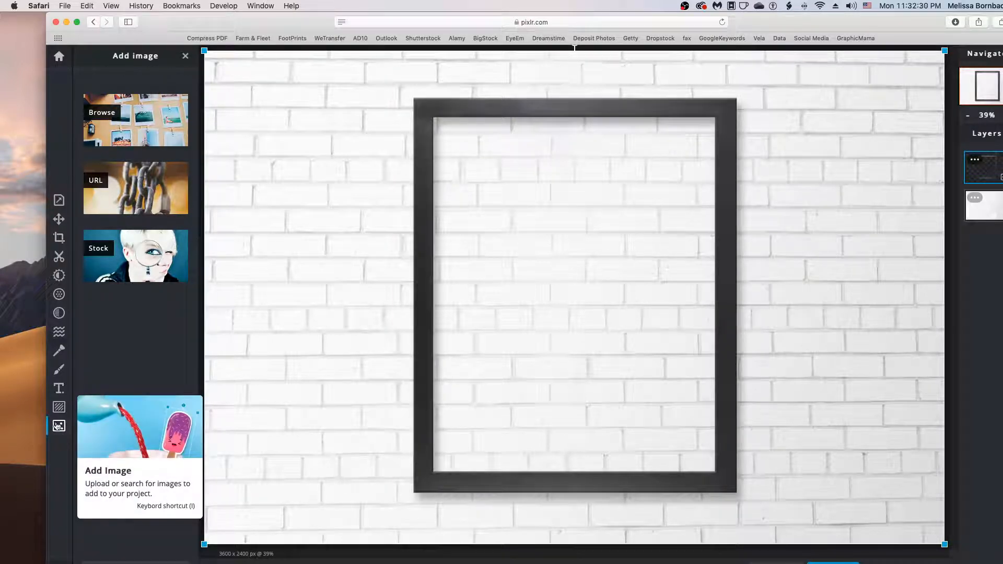
Step: Add the artwork background-2416312_4_5Ratio.jpg from the 1_Art folder as a layer in the current document
left_click(58, 426)
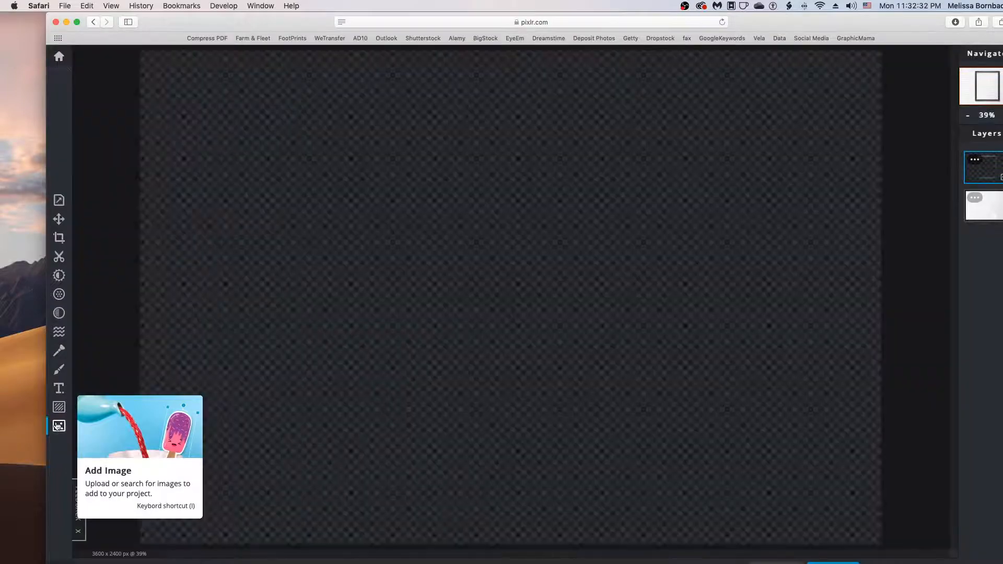
left_click(58, 426)
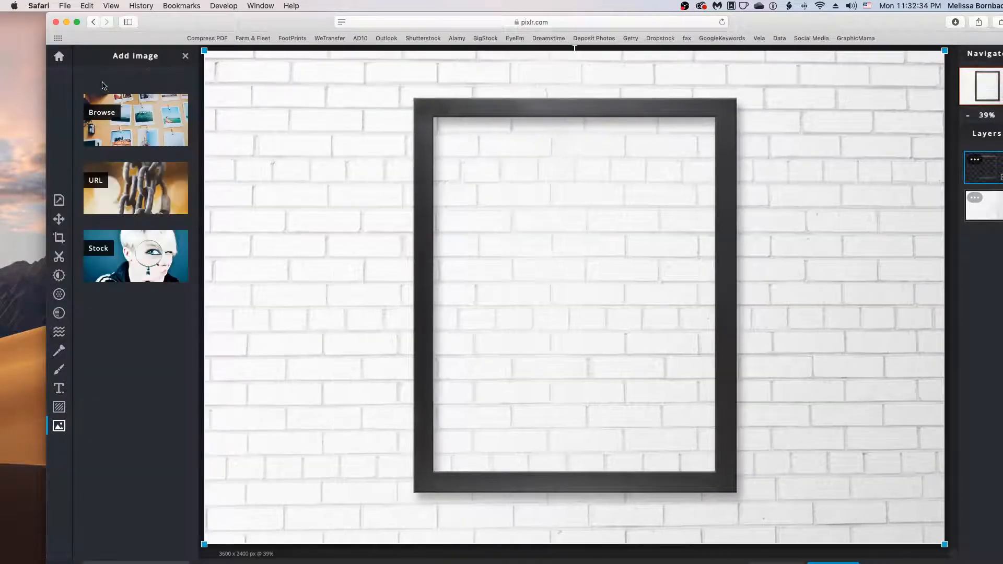
left_click(130, 112)
left_click(233, 263)
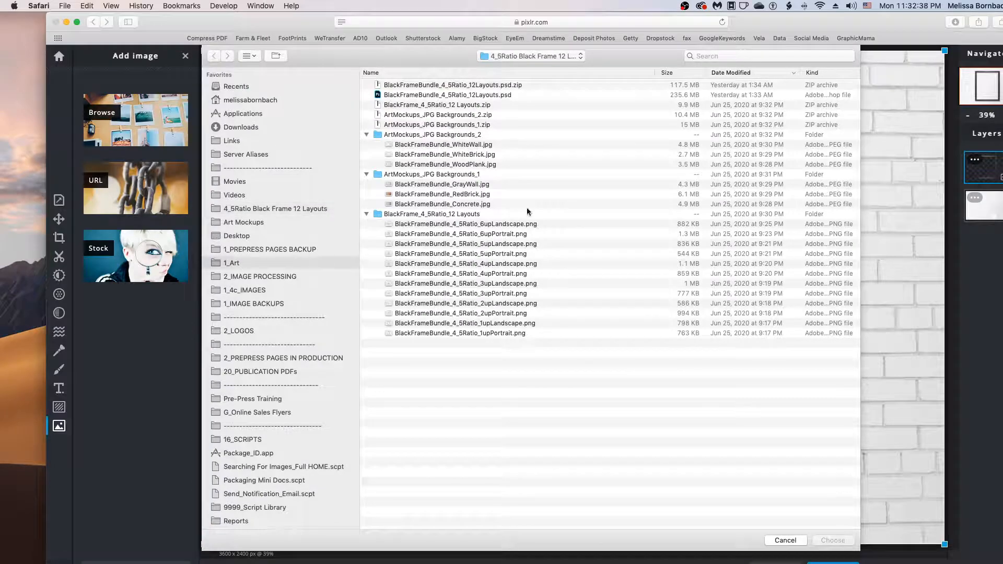
left_click(439, 86)
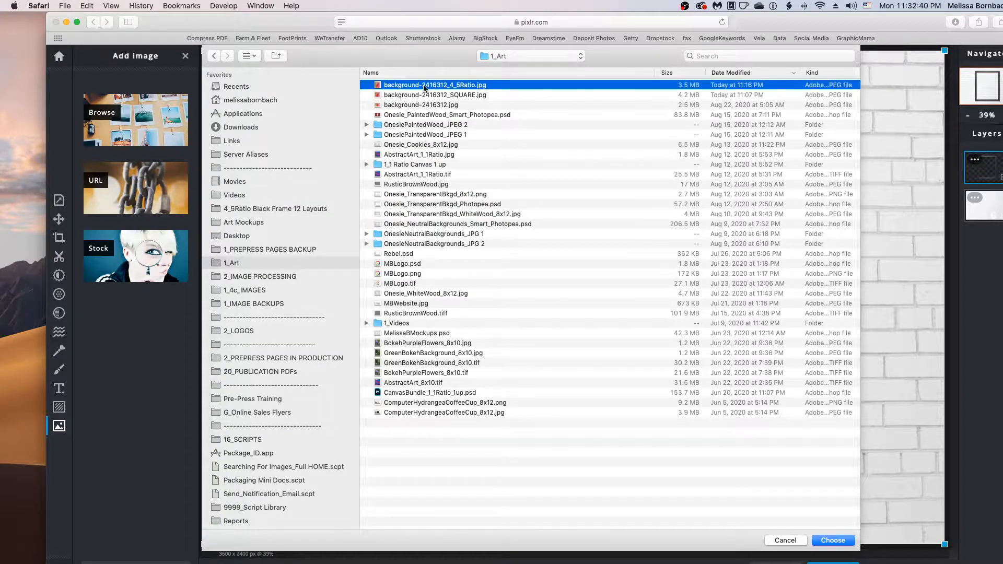
double_click(424, 85)
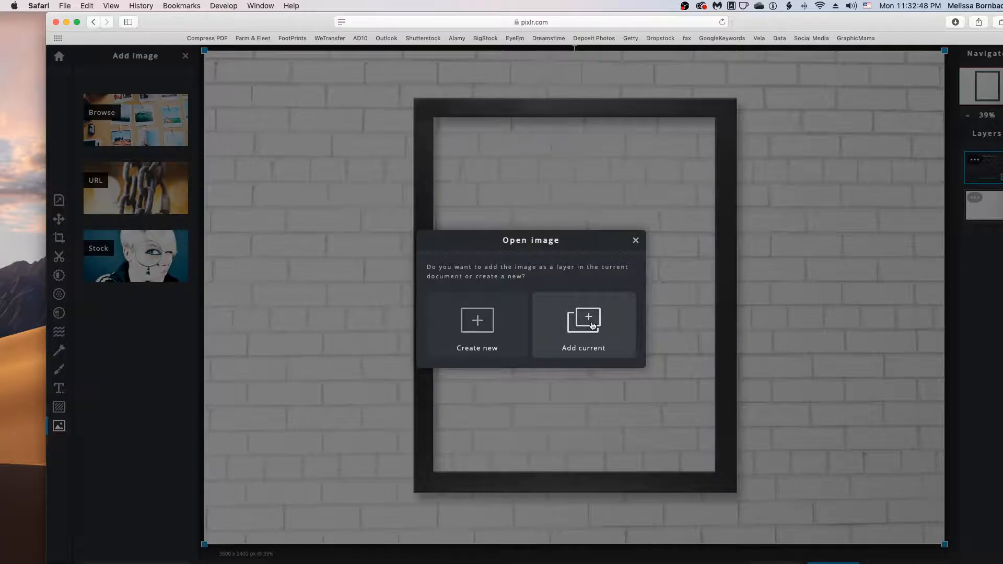
left_click(593, 325)
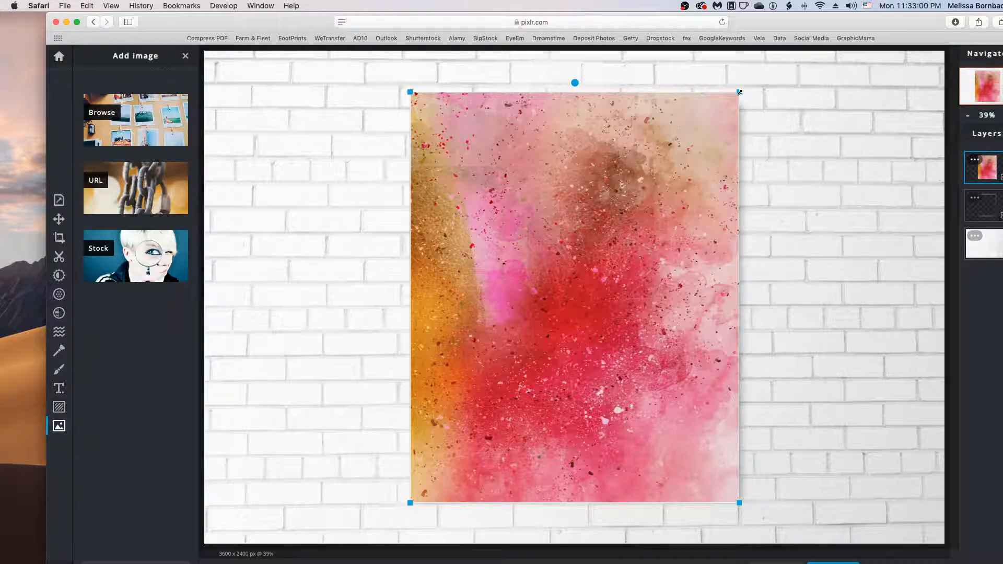
Step: Scale the artwork down to just cover the black frame's opening and move its layer beneath the frame layer
left_click_drag(739, 92, 719, 110)
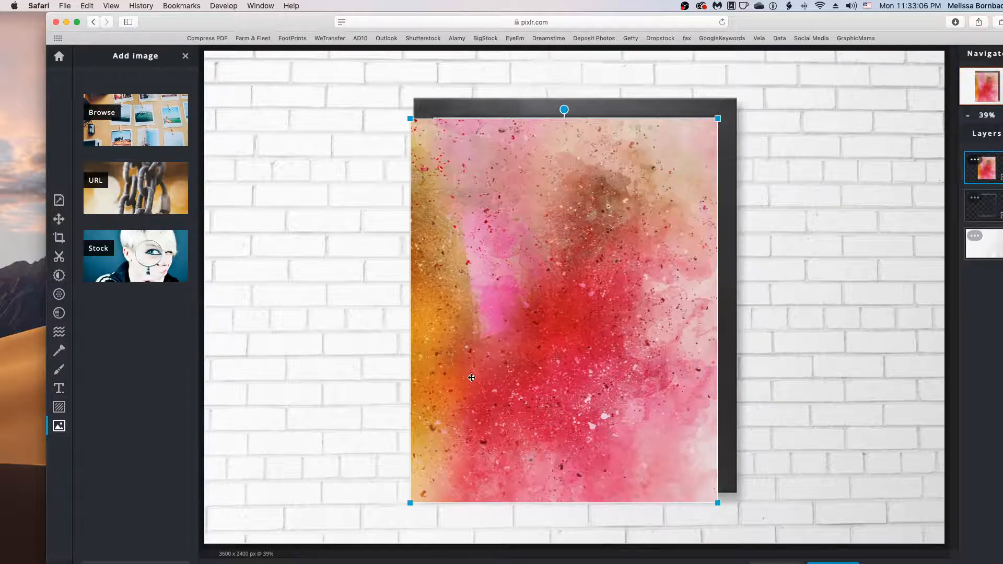
left_click_drag(411, 503, 433, 465)
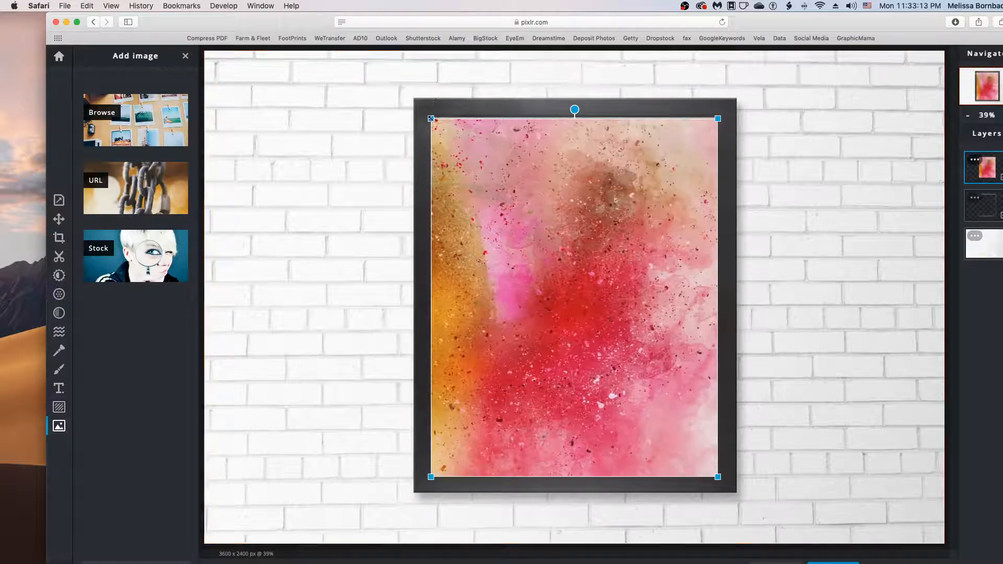
left_click_drag(430, 119, 429, 116)
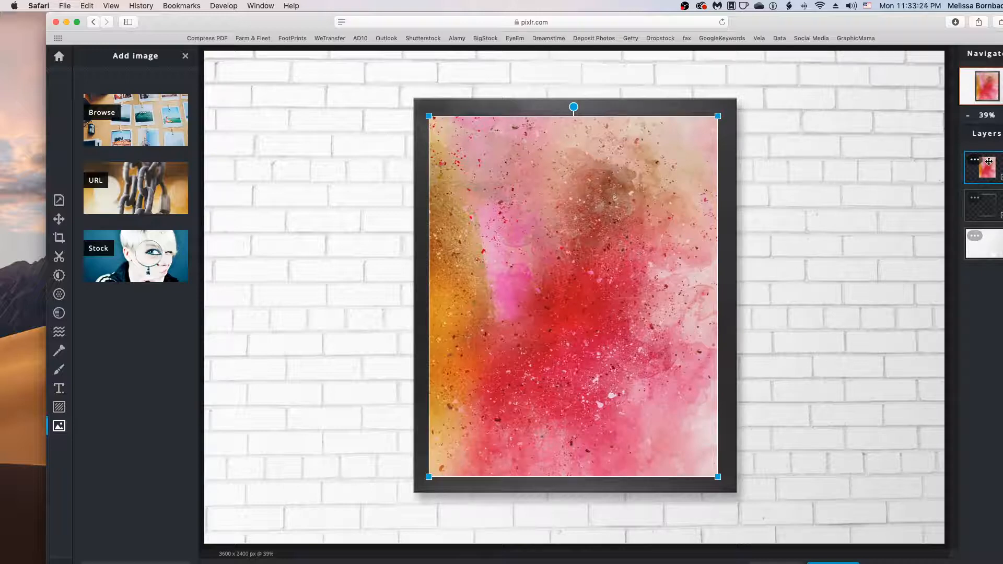
left_click_drag(989, 162, 993, 200)
left_click(868, 136)
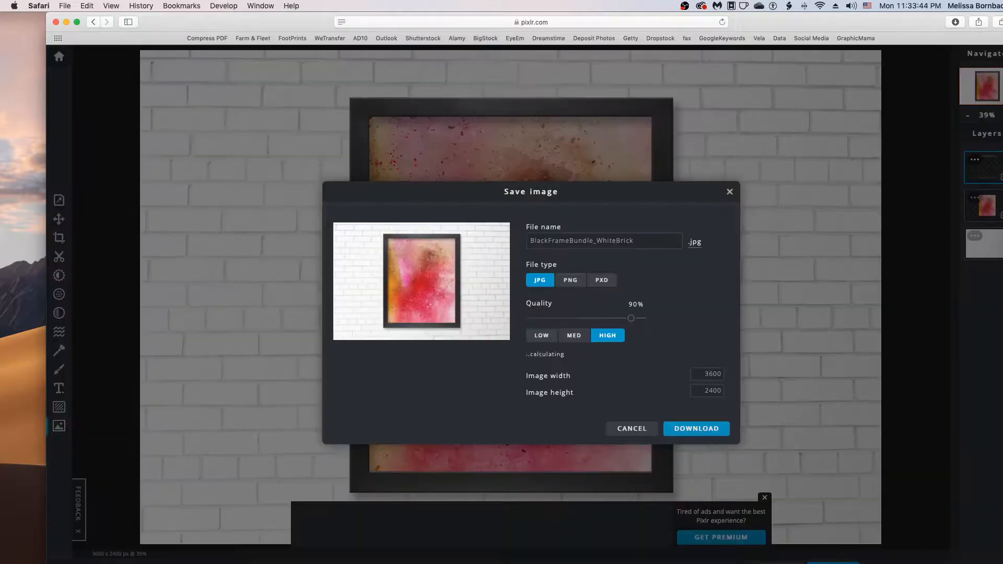
Step: Download the finished mockup as a JPG at maximum quality, close the save dialog and minimize the browser window
left_click(834, 562)
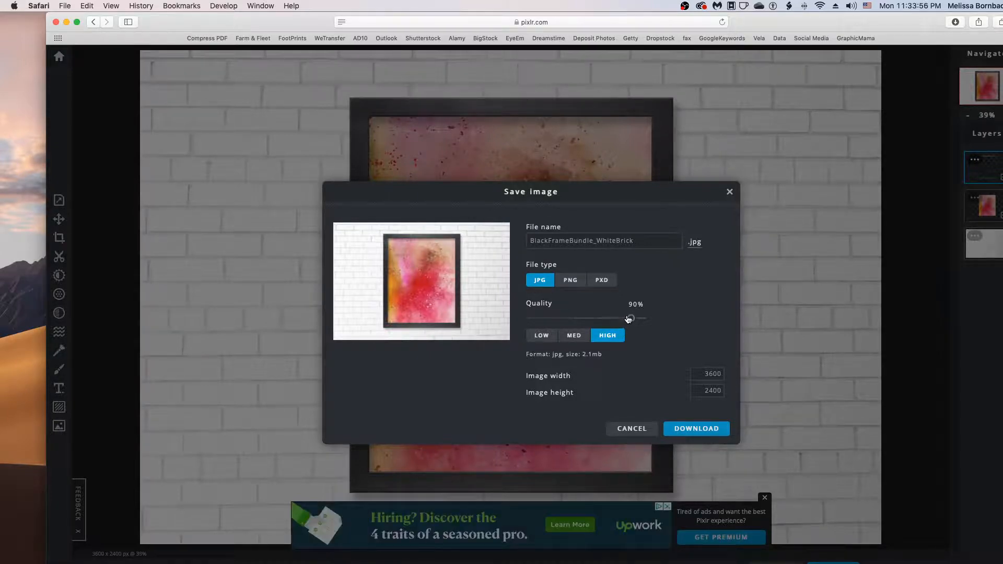
left_click_drag(631, 318, 715, 324)
left_click(698, 428)
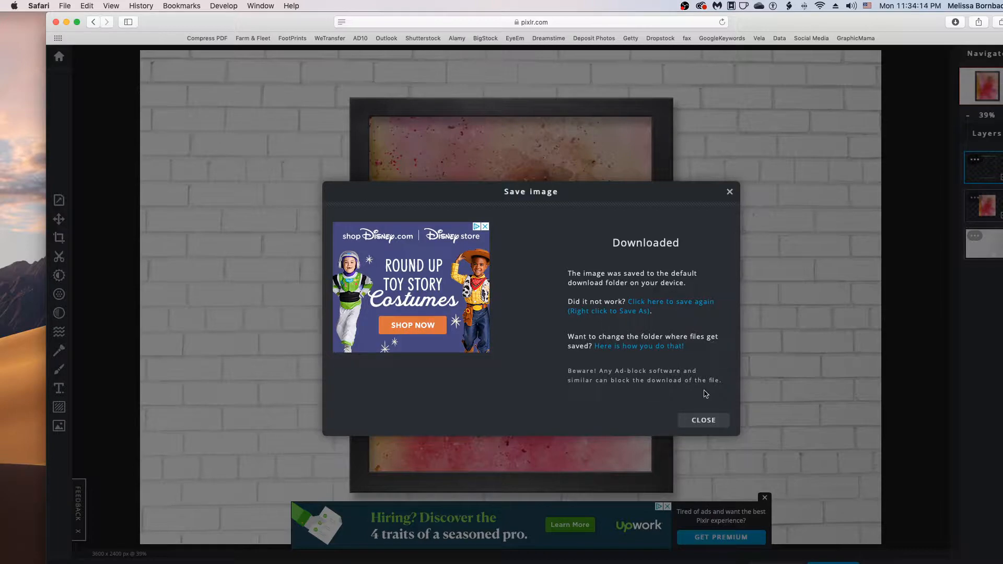
left_click(710, 421)
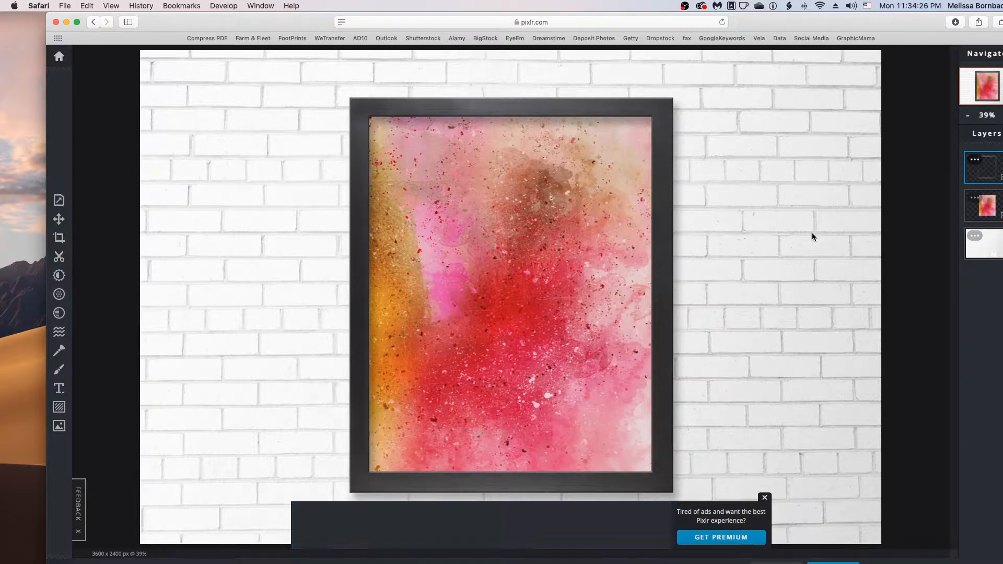
left_click(66, 22)
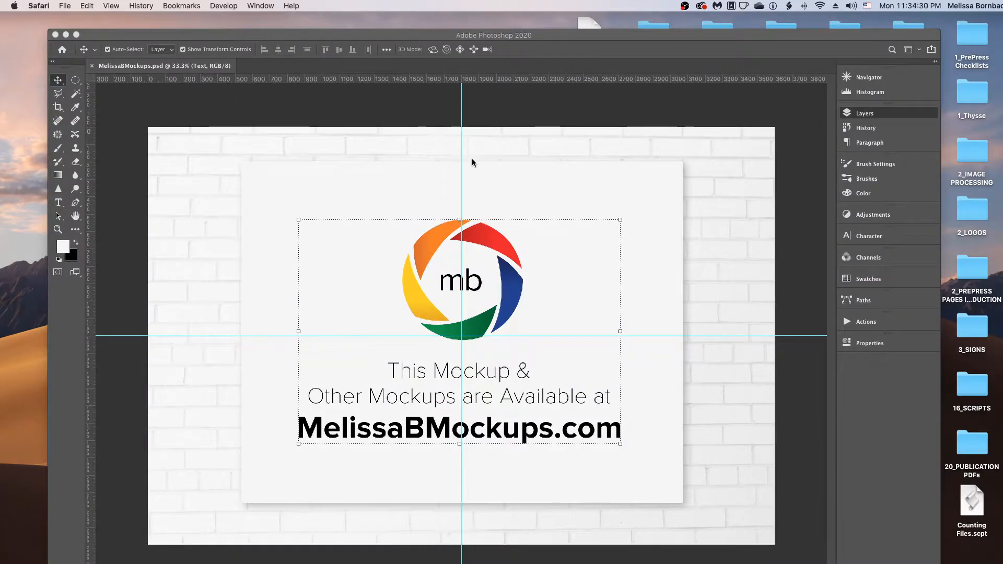